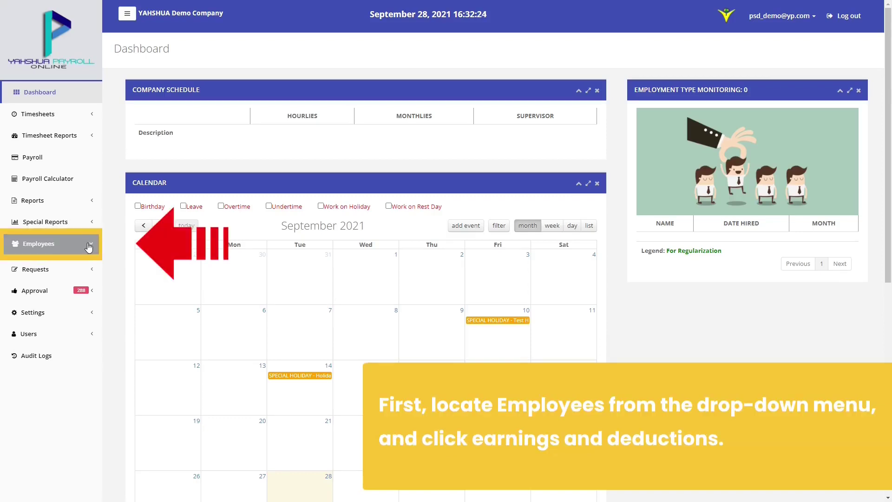
# Open the employee statutory list under Earnings & Deductions and bring up its advance filter.
pyautogui.click(42, 243)
pyautogui.click(92, 311)
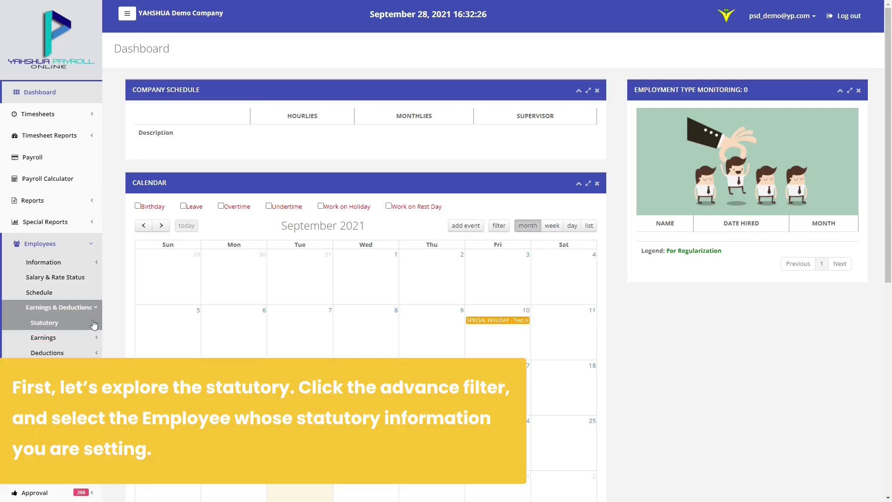
pyautogui.click(93, 323)
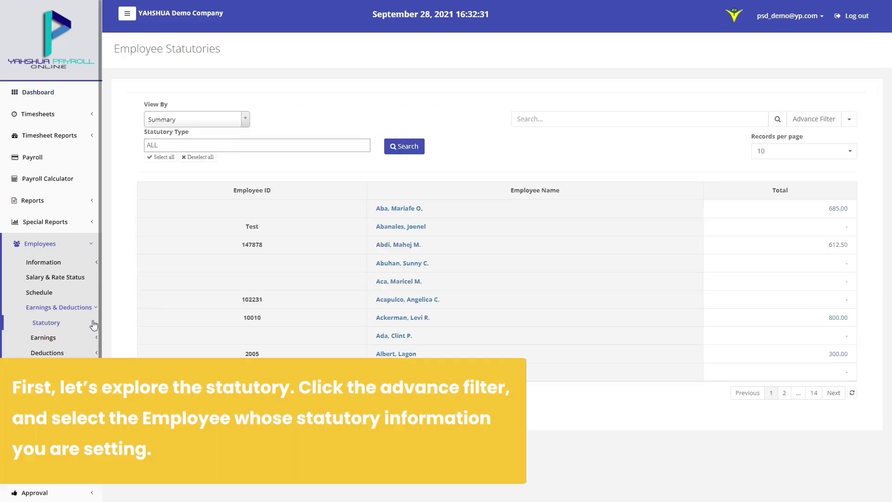
pyautogui.click(829, 120)
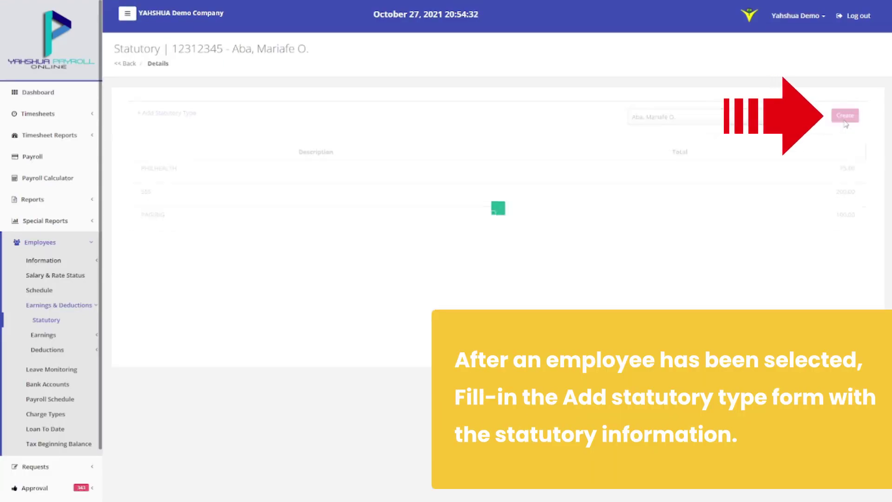
# Create and save a PHILHEALTH statutory entry for the employee with amount 500 and remarks "test".
pyautogui.click(844, 117)
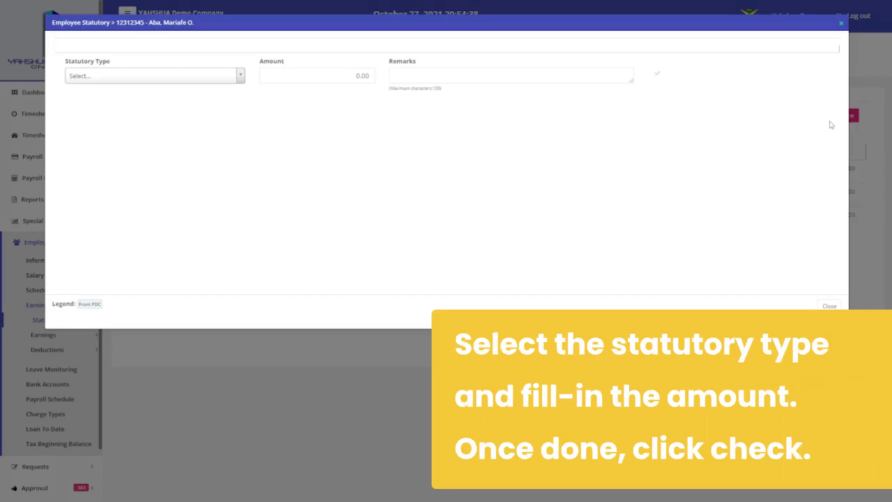
pyautogui.click(195, 77)
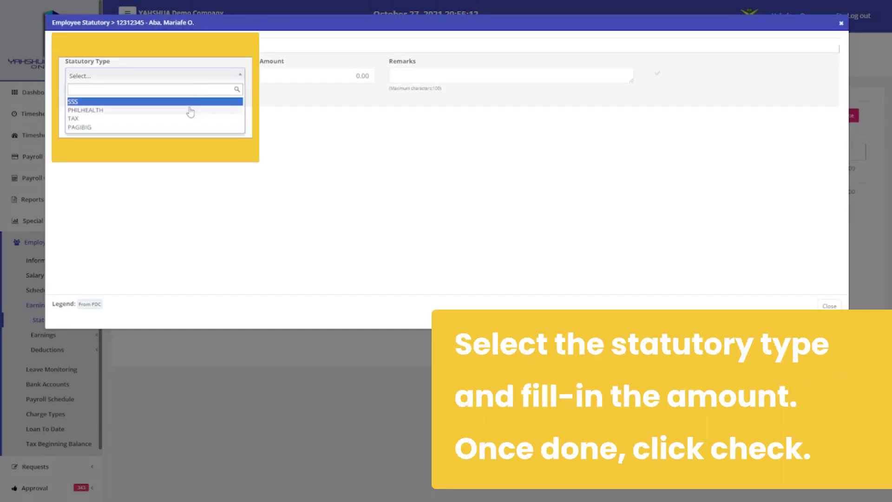
pyautogui.click(189, 111)
pyautogui.click(367, 74)
pyautogui.write('500')
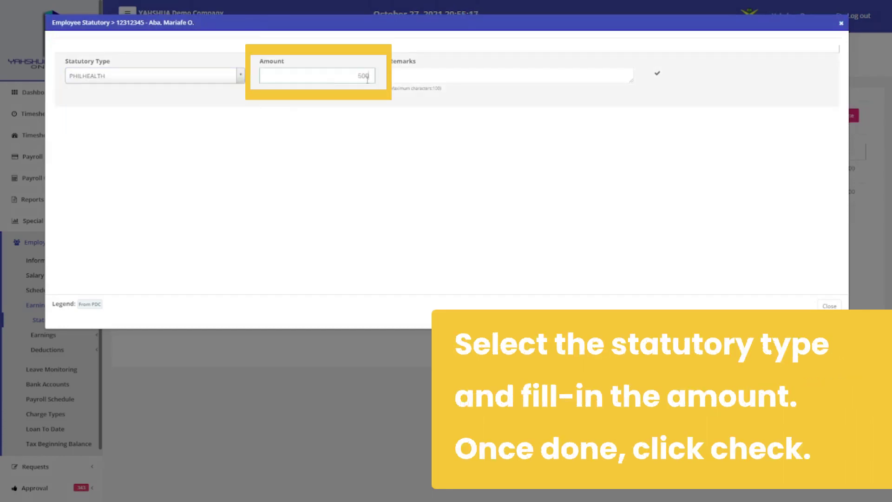
pyautogui.click(397, 77)
pyautogui.write('test')
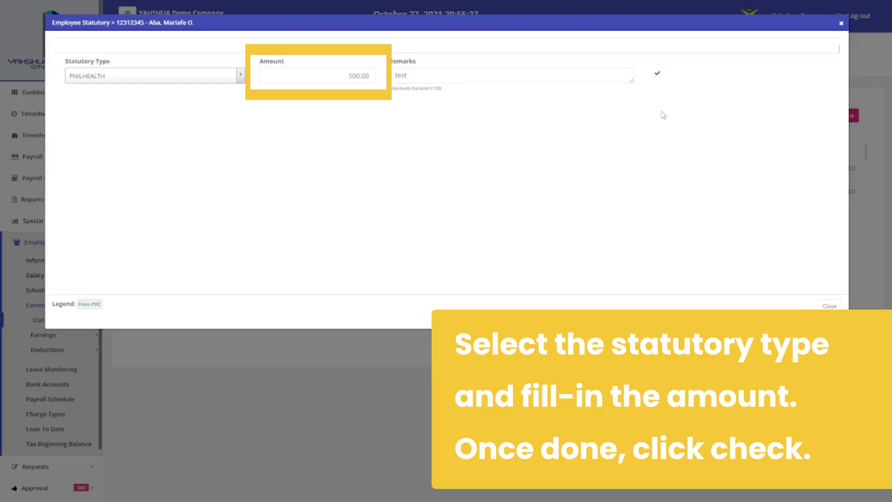
pyautogui.click(658, 74)
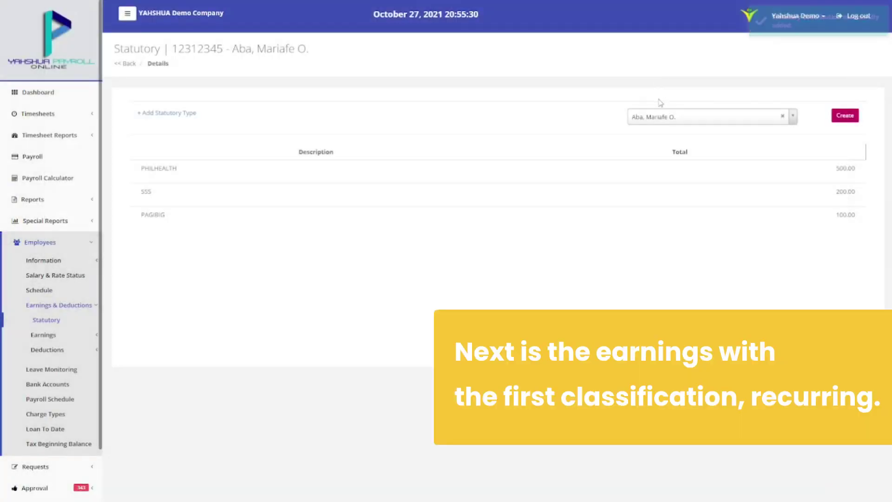
# Filter the employee recurring earnings list to the second listed employee and open that employee's record.
pyautogui.click(70, 335)
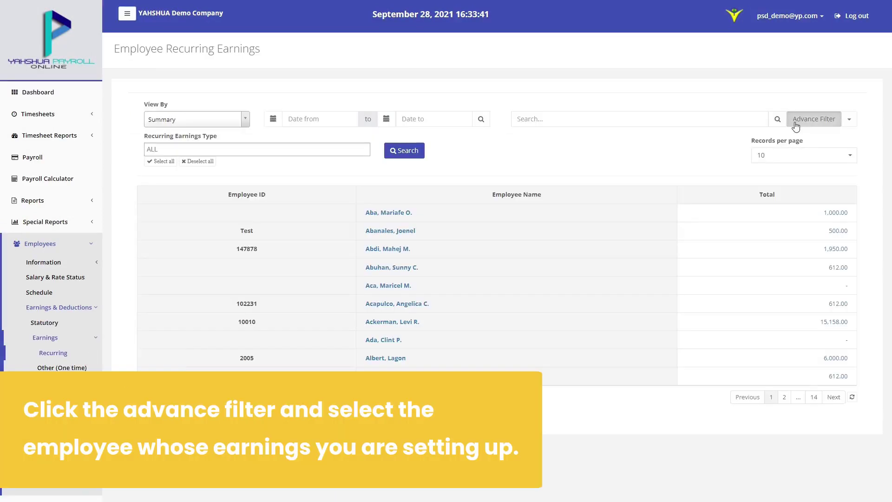
pyautogui.click(800, 120)
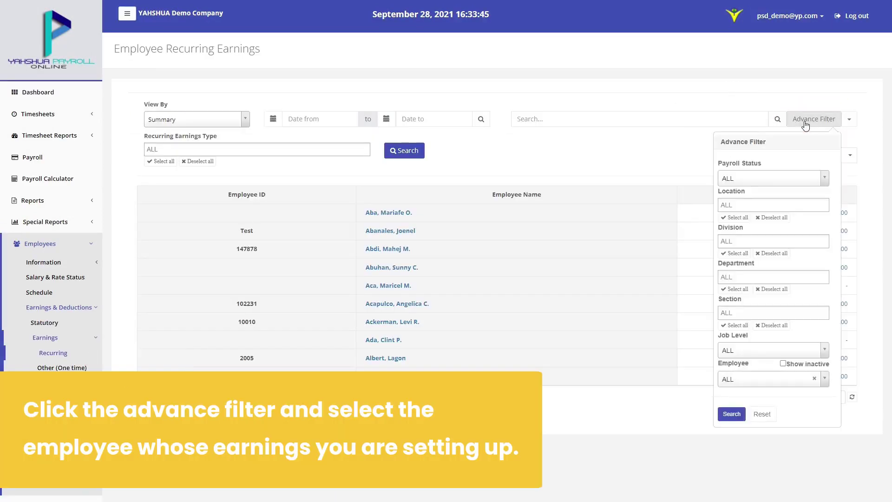
pyautogui.click(767, 380)
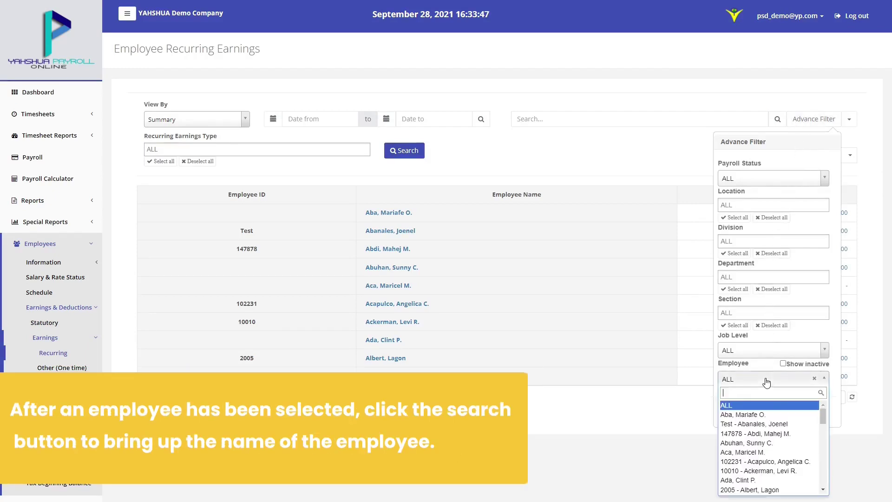
pyautogui.click(762, 424)
pyautogui.click(738, 416)
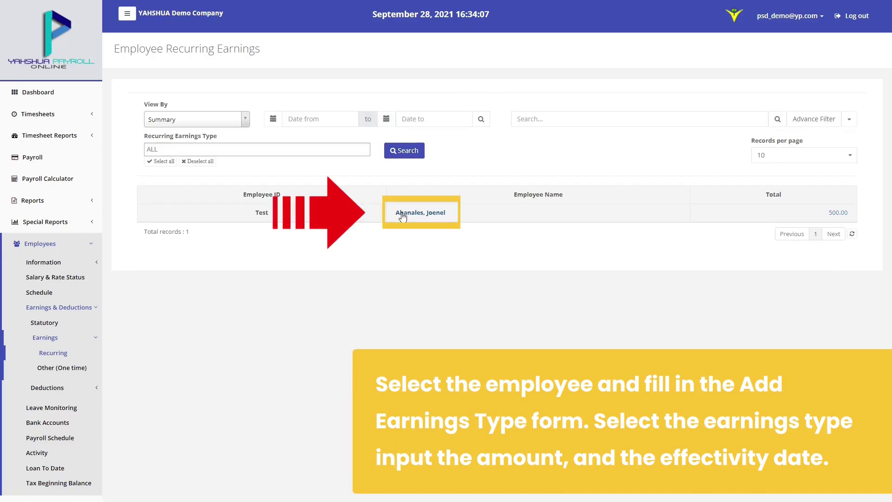
pyautogui.click(402, 214)
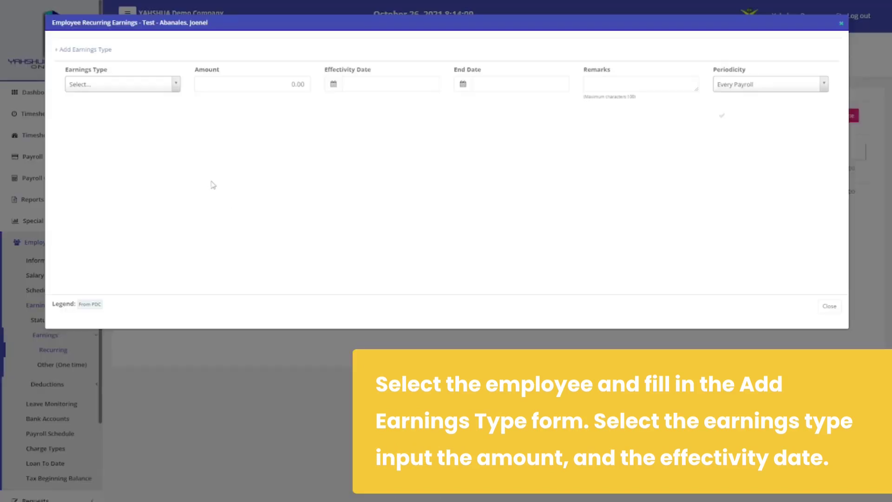
# Choose MEAL ALLOWANCE as the earnings type of the new recurring earning and set its amount to 500.
pyautogui.click(144, 90)
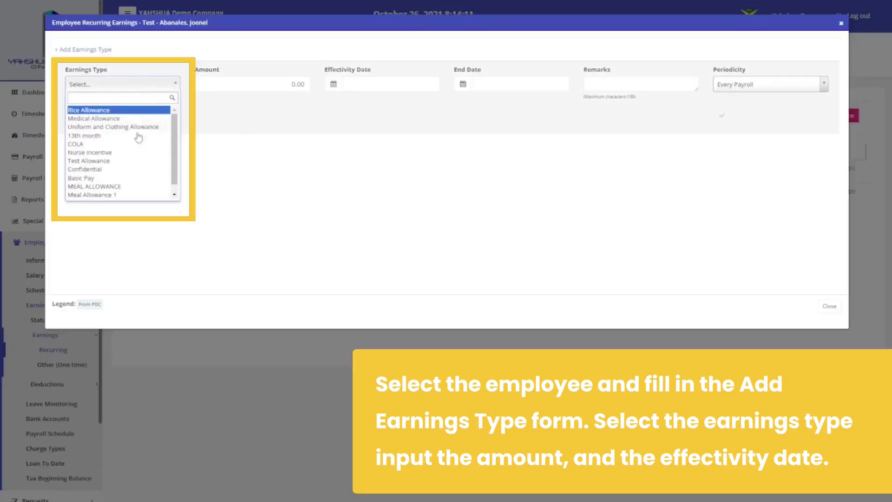
pyautogui.click(131, 185)
pyautogui.click(281, 88)
pyautogui.write('500')
# Set the meal allowance's effectivity date to 10/26/2021 and its end date to 12/31/2021.
pyautogui.click(333, 84)
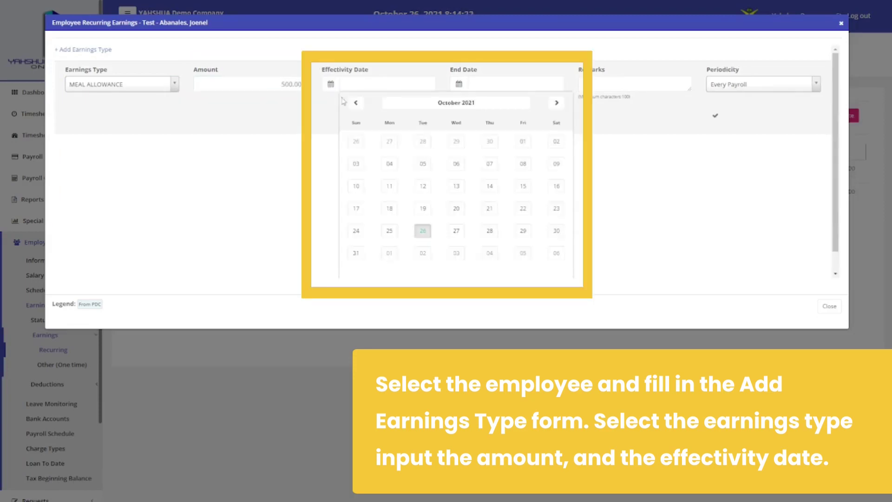
pyautogui.click(423, 231)
pyautogui.click(459, 83)
pyautogui.click(685, 103)
pyautogui.click(685, 103)
pyautogui.click(651, 231)
# Enter the remarks "Meal Allowance" for the recurring earning and set its periodicity to First Payroll.
pyautogui.click(641, 86)
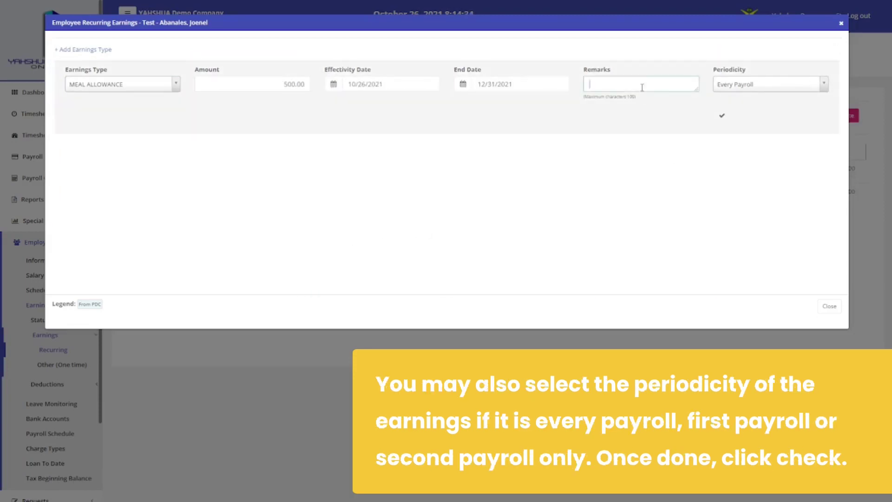
pyautogui.write('Meal Allowance')
pyautogui.click(767, 85)
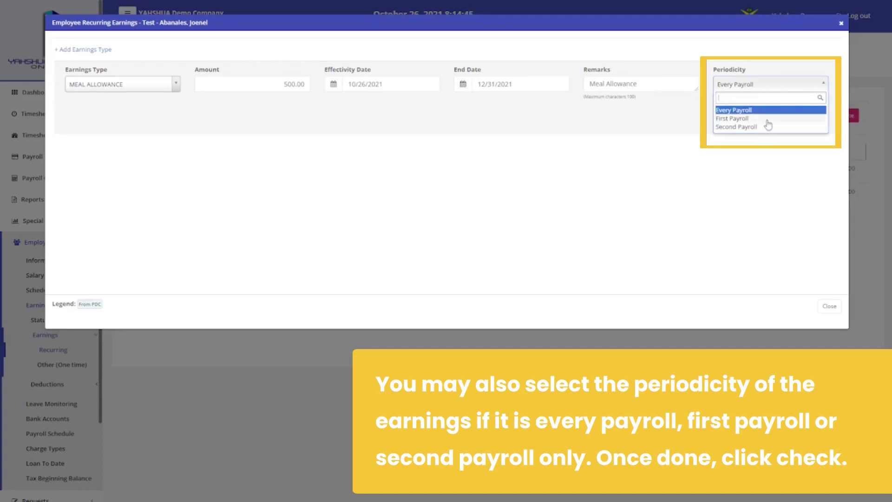
pyautogui.click(762, 118)
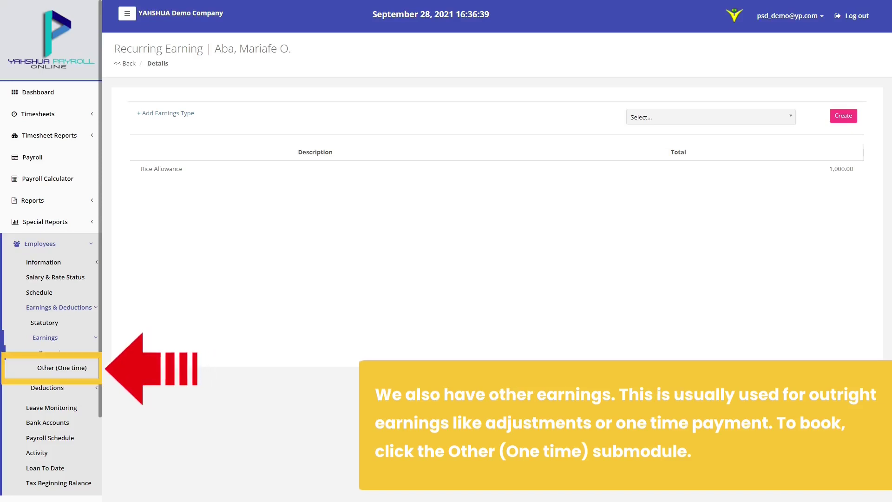
# In the employee's other (one time) earnings, save a Cost of Living Allowance of 2,500 dated 10/27/2021, remarks "Test", payroll adjustment form 1033.
pyautogui.click(61, 368)
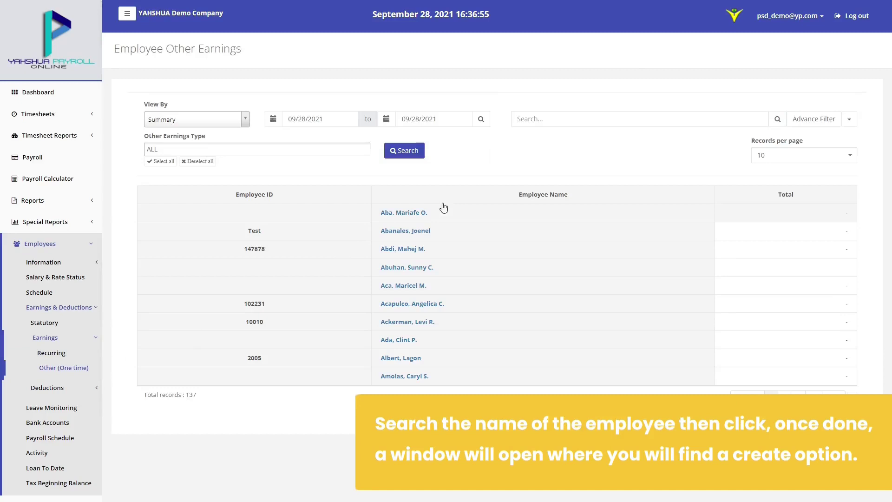
pyautogui.click(405, 231)
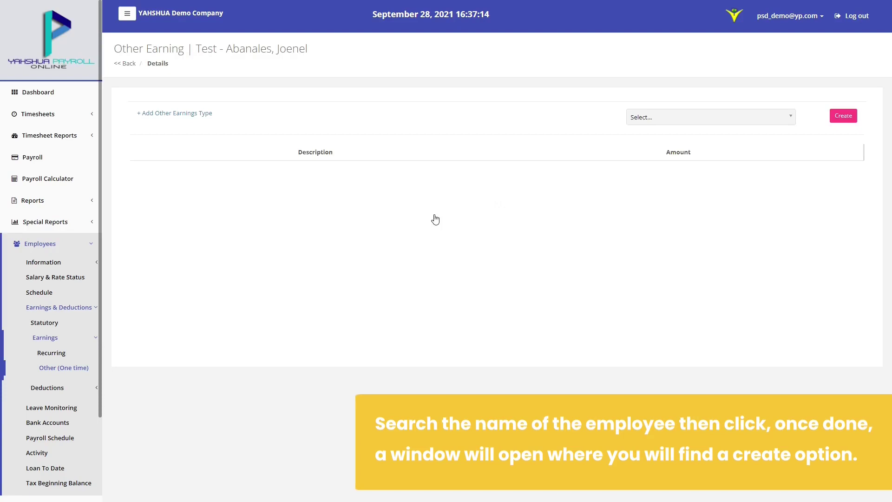
pyautogui.click(842, 119)
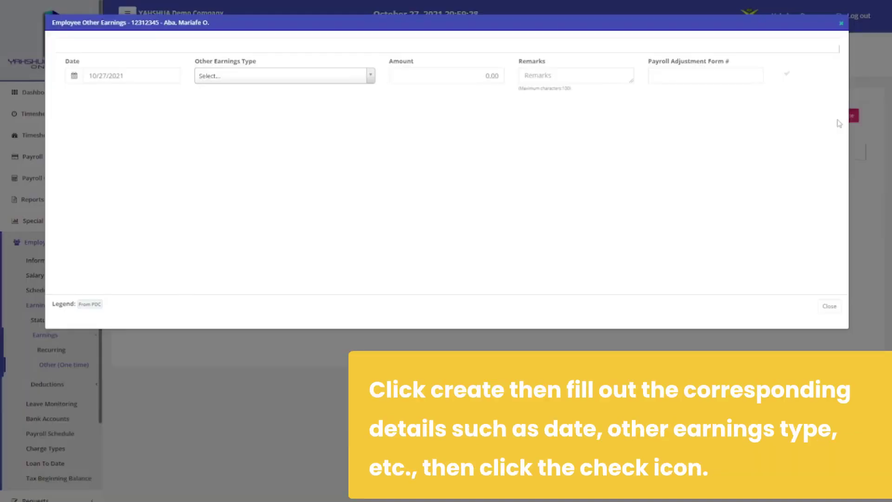
pyautogui.click(238, 76)
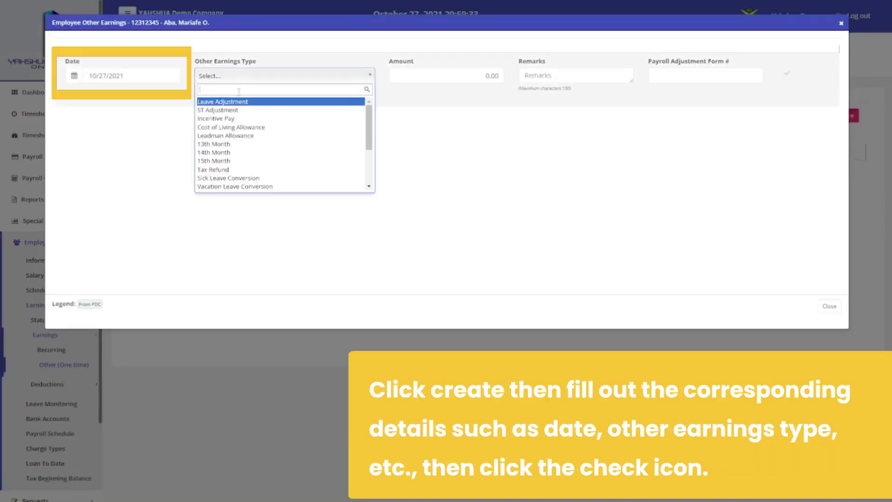
pyautogui.click(266, 131)
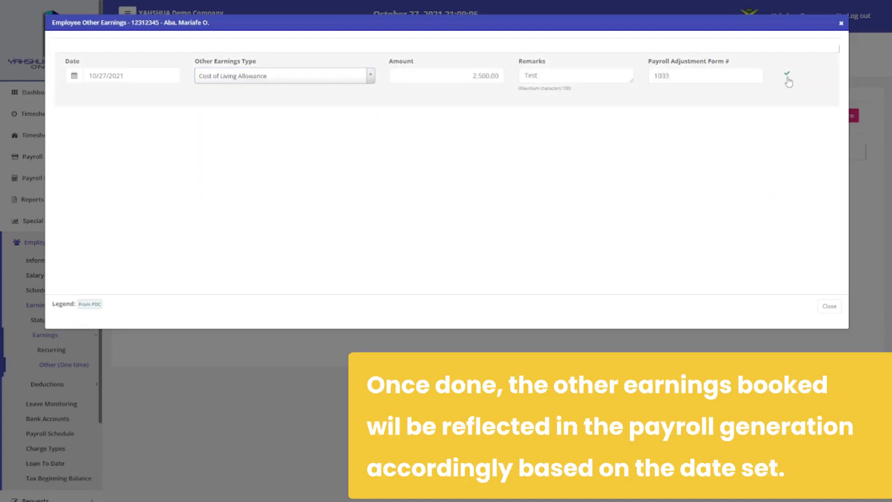
pyautogui.click(787, 79)
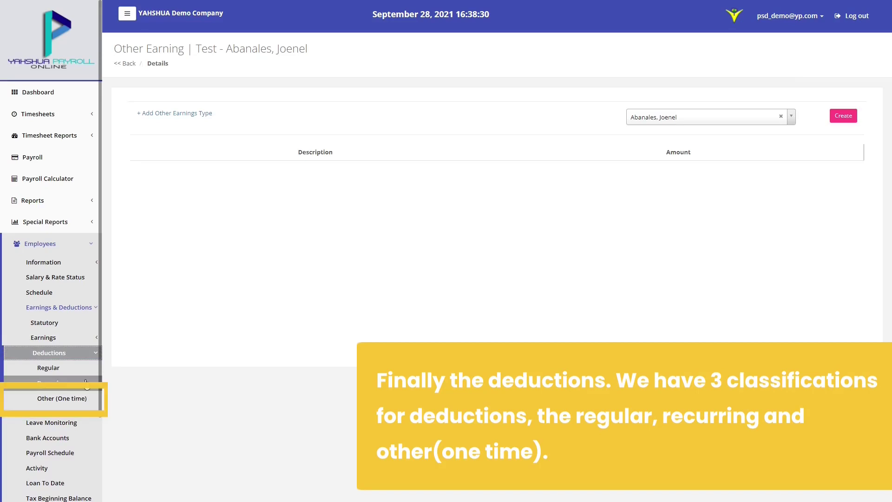
# In the employee's regular deductions, enter a Personal Loan deduction with a total amount of 2,500 dated 10/27/2021.
pyautogui.click(95, 369)
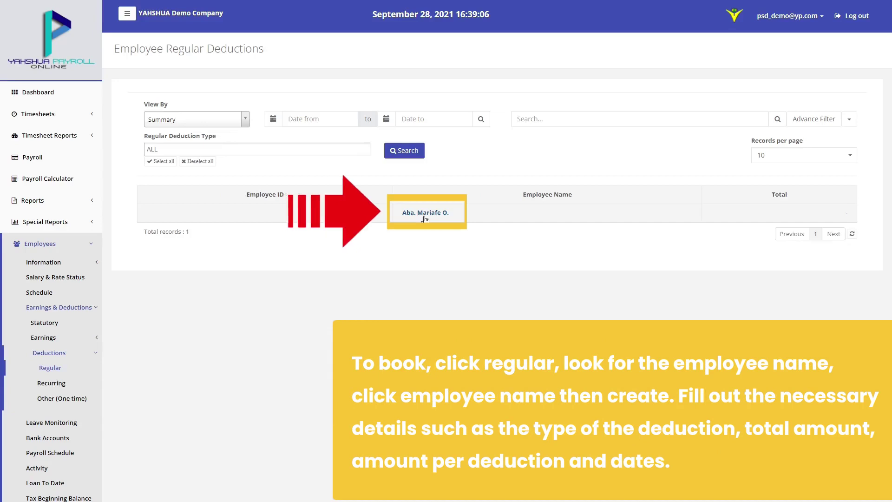
pyautogui.click(424, 217)
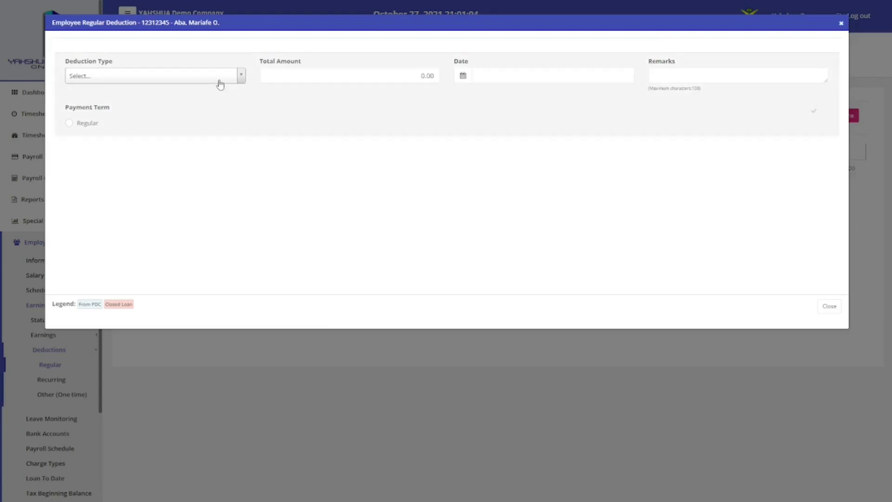
pyautogui.click(219, 76)
pyautogui.click(181, 143)
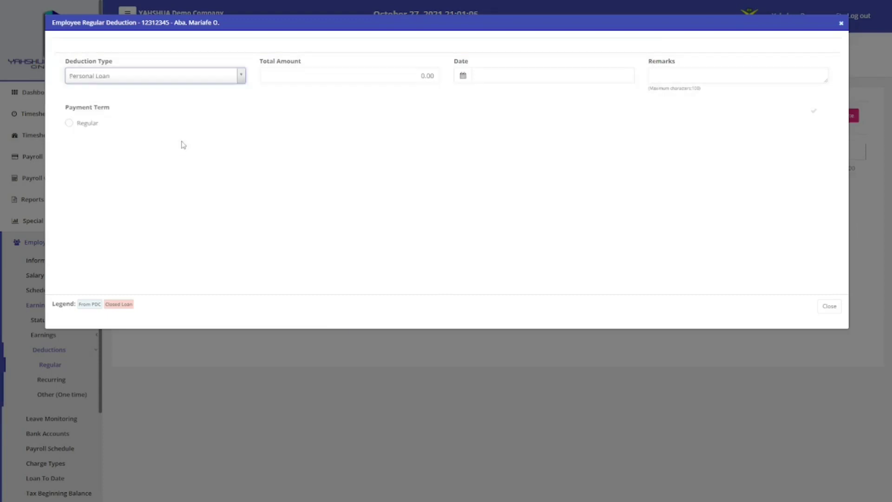
pyautogui.click(358, 75)
pyautogui.write('2500')
pyautogui.click(459, 105)
pyautogui.click(462, 76)
pyautogui.click(584, 223)
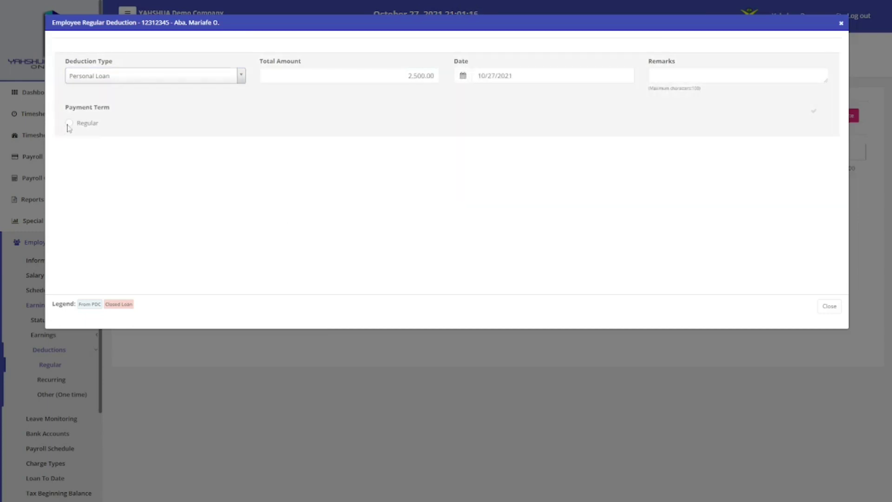
# Set the loan's payment term to Regular with 500 per deduction, and pick its start date.
pyautogui.click(68, 123)
pyautogui.click(515, 125)
pyautogui.write('500')
pyautogui.click(518, 151)
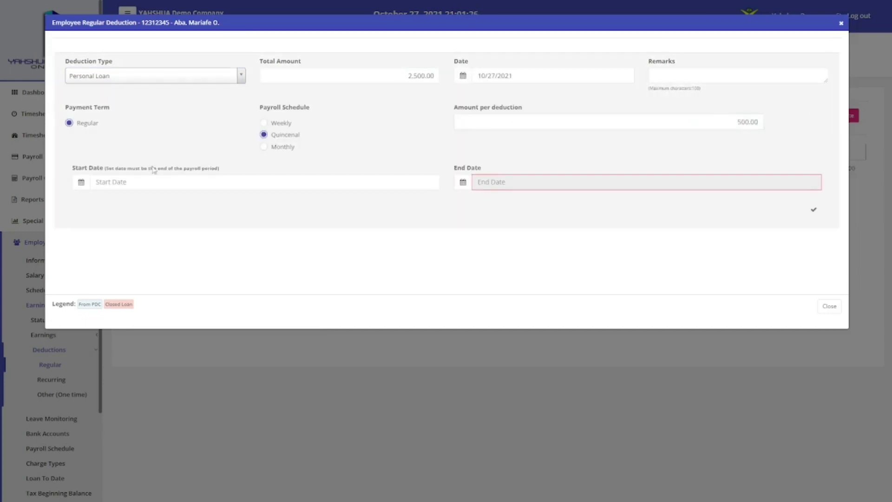
pyautogui.click(81, 181)
pyautogui.click(309, 242)
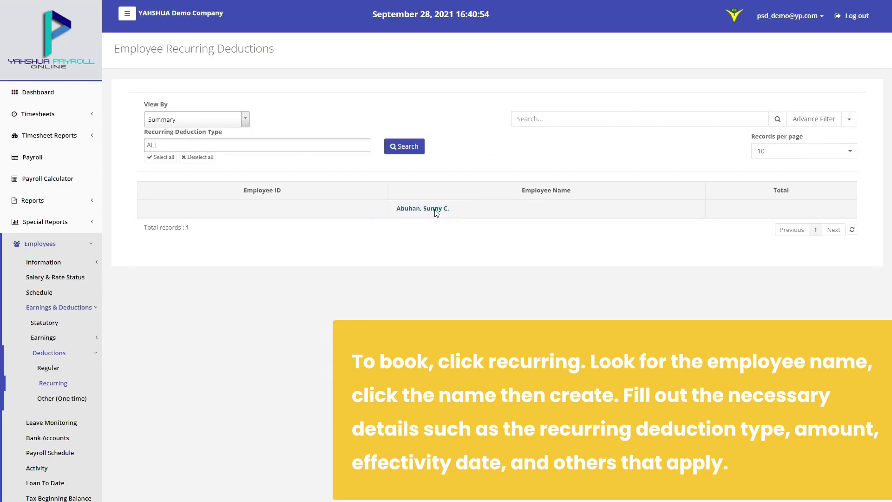
# In the employee's recurring deductions, choose MP2 as the deduction type and set the amount to 500.
pyautogui.click(434, 209)
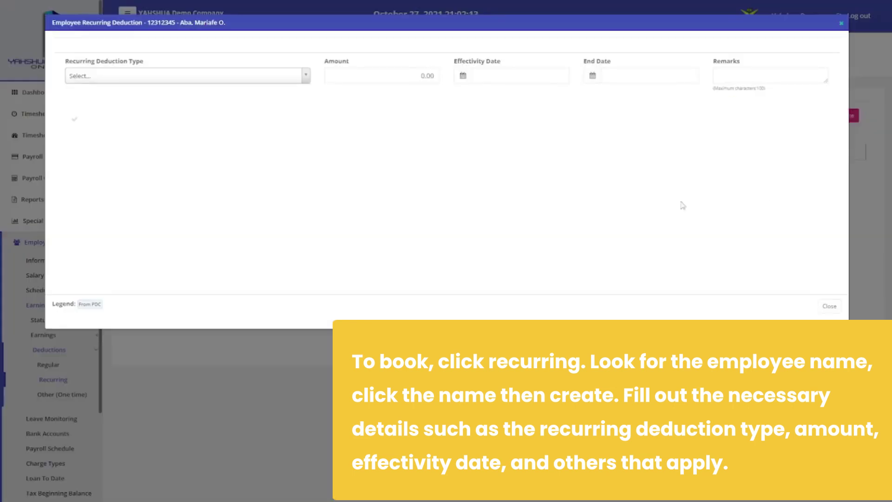
pyautogui.click(187, 79)
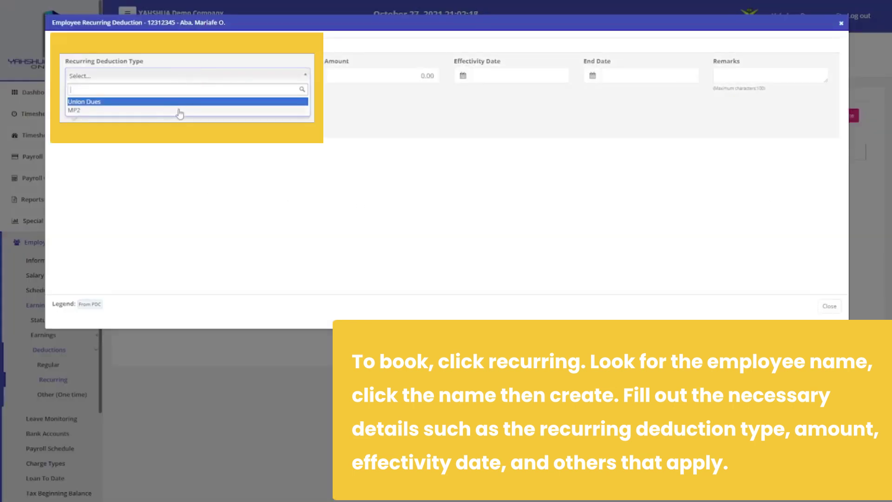
pyautogui.click(180, 109)
pyautogui.click(388, 76)
pyautogui.write('500')
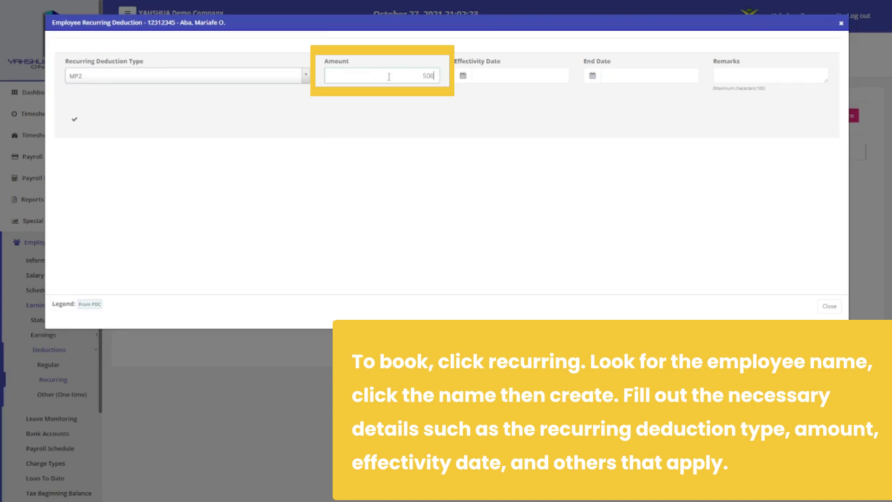
# Set the MP2 deduction's effectivity date to October 30, 2021 and open the end date calendar, advancing it one month.
pyautogui.click(463, 75)
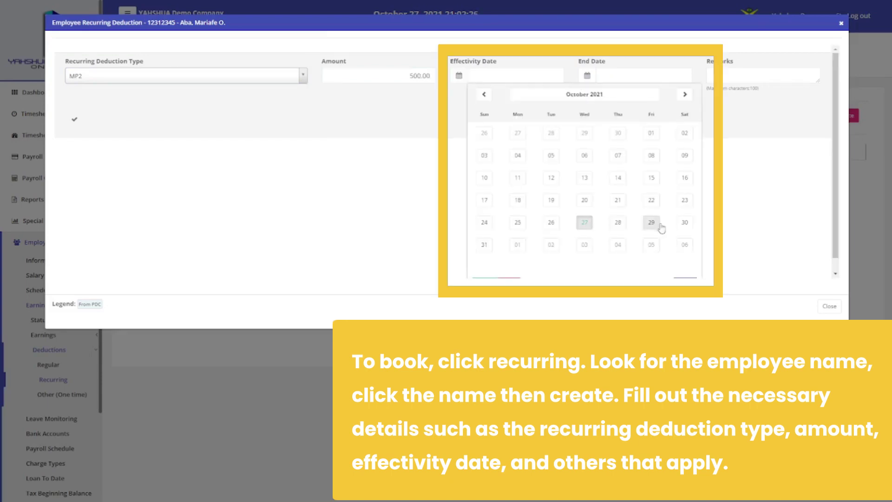
pyautogui.click(683, 224)
pyautogui.click(590, 76)
pyautogui.click(812, 95)
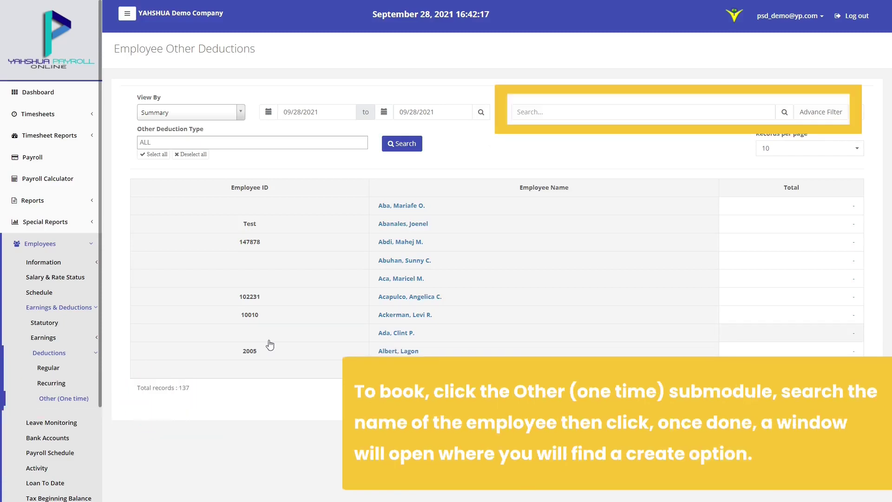
# In the employee's other deductions, save a Personal Loan of 5,000 dated 10/27/2021, with remarks "Test" and payroll adjustment form 1325.
pyautogui.click(409, 207)
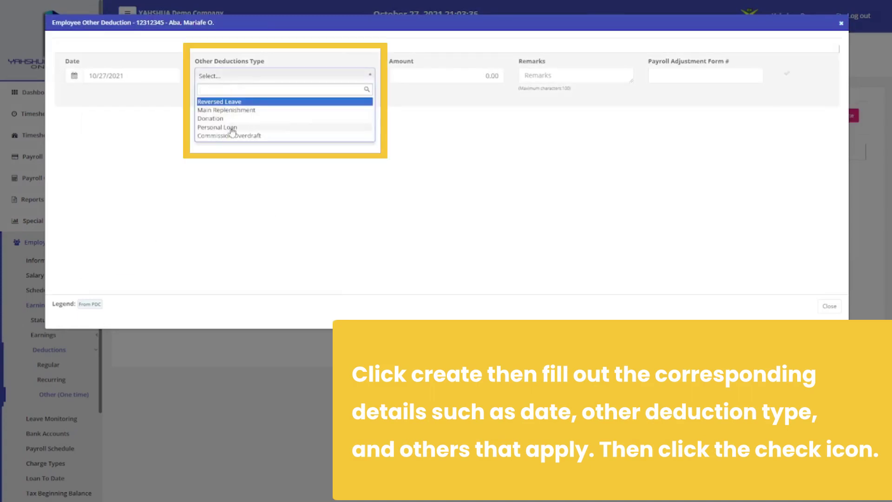
pyautogui.click(232, 127)
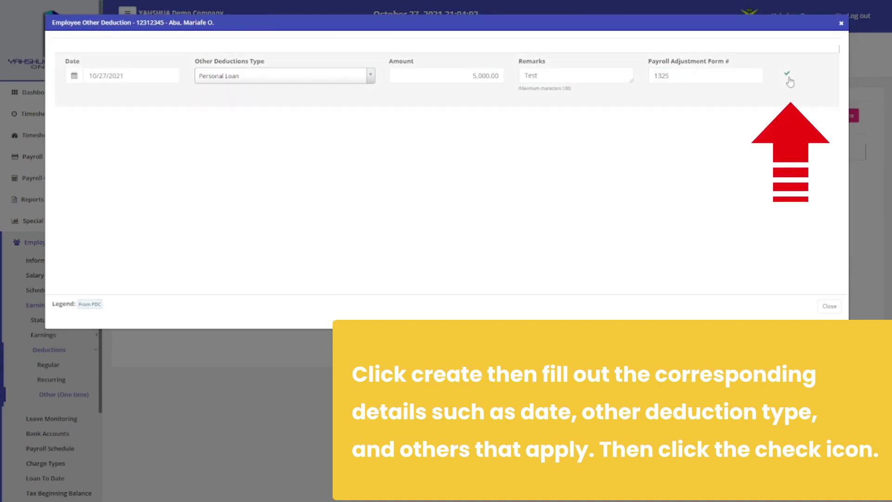
pyautogui.click(789, 79)
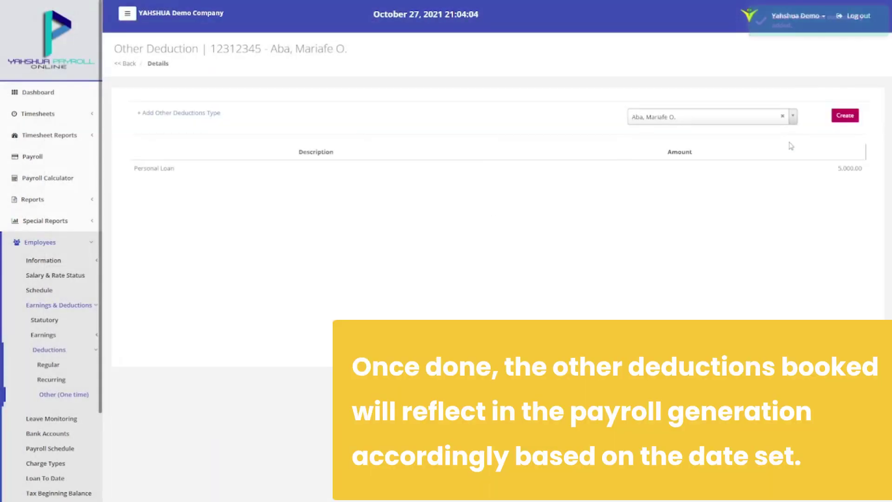